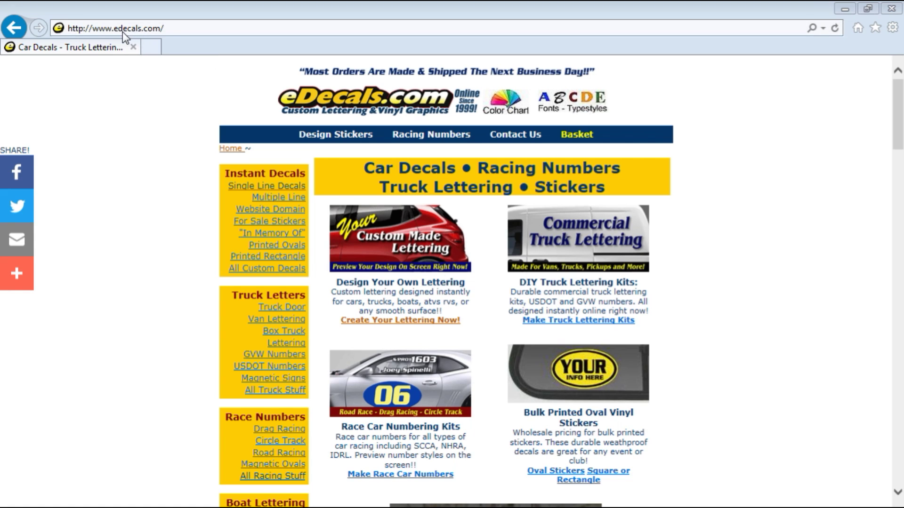
Go from 'Create Your Lettering Now!' into the design center and choose Single Line Decals
click(444, 322)
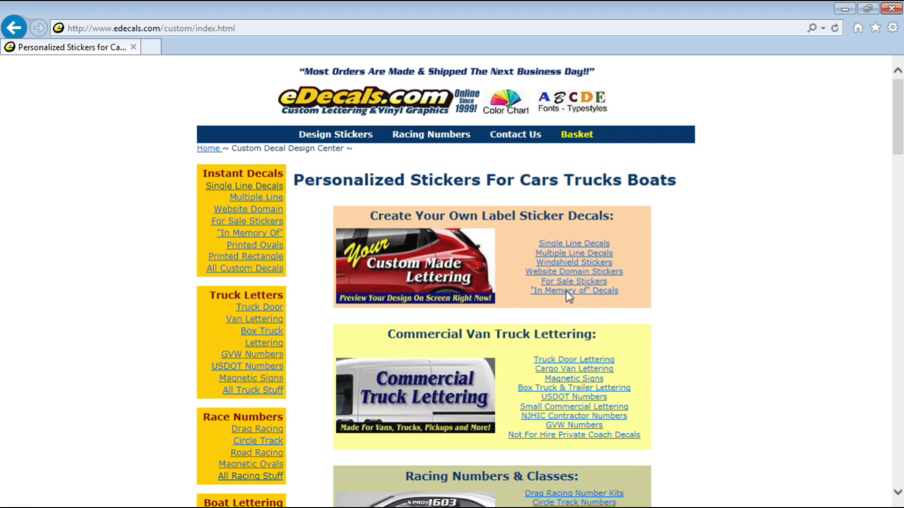
click(589, 245)
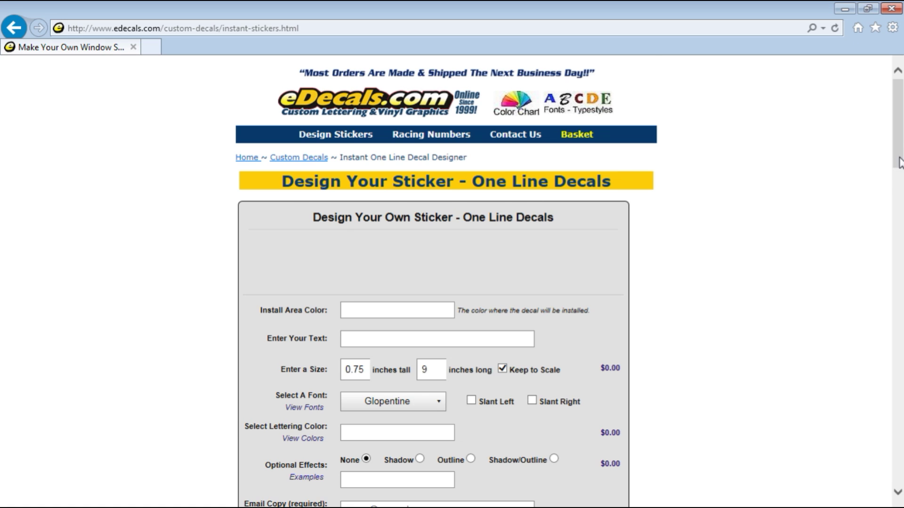
Set the install area colour to dark red and select the sample wording for replacement
scroll(899, 162, down, 3)
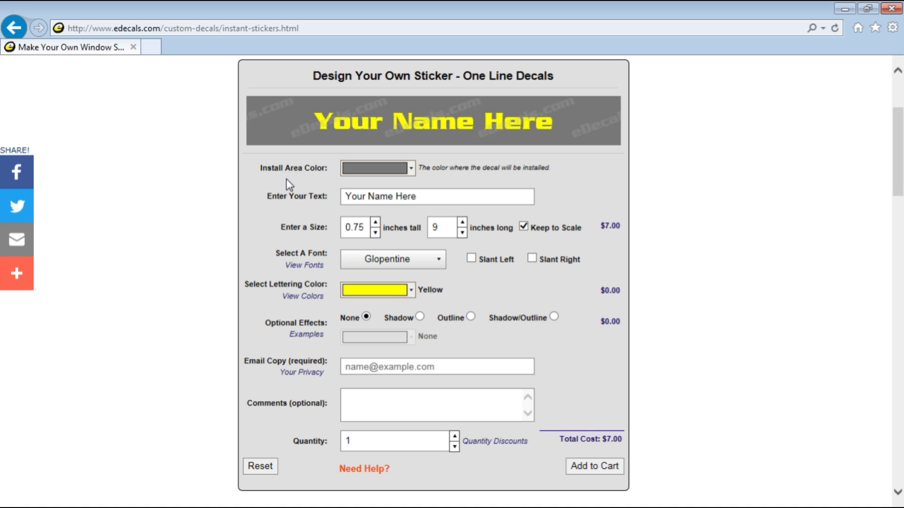
click(411, 168)
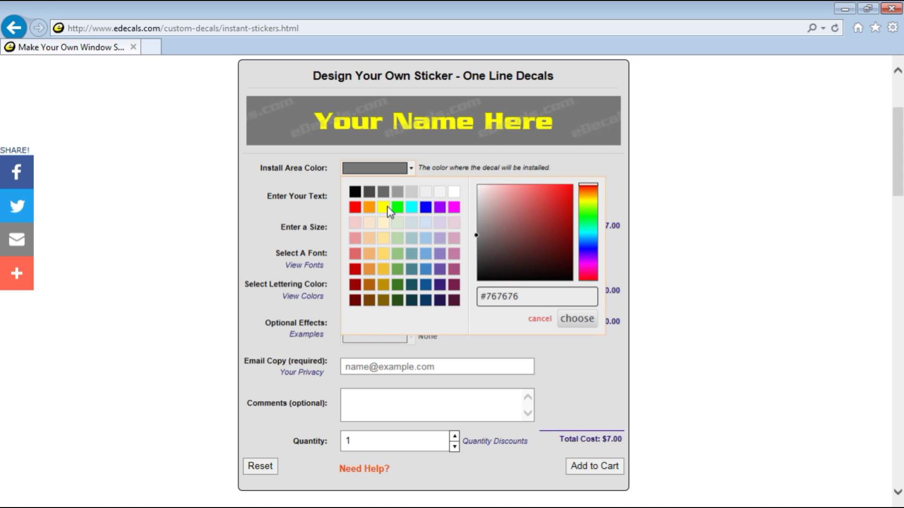
click(354, 301)
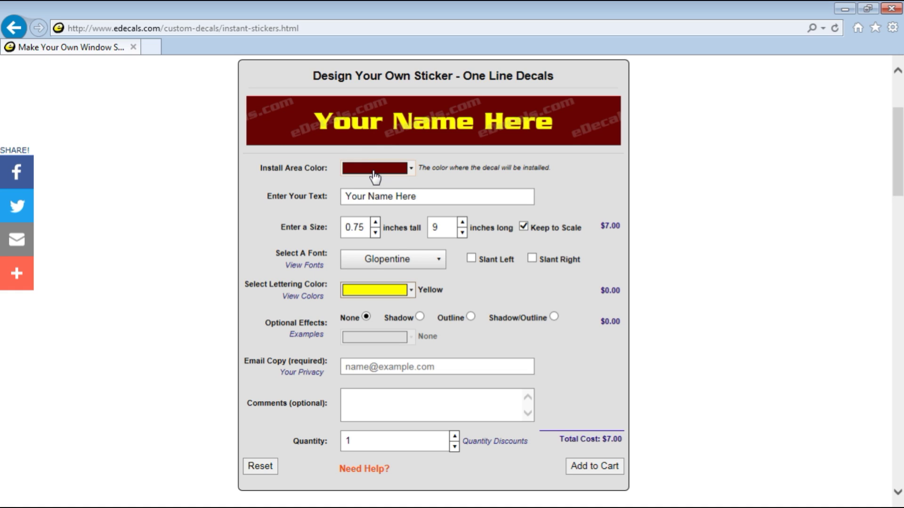
click(419, 197)
drag(418, 198, 345, 207)
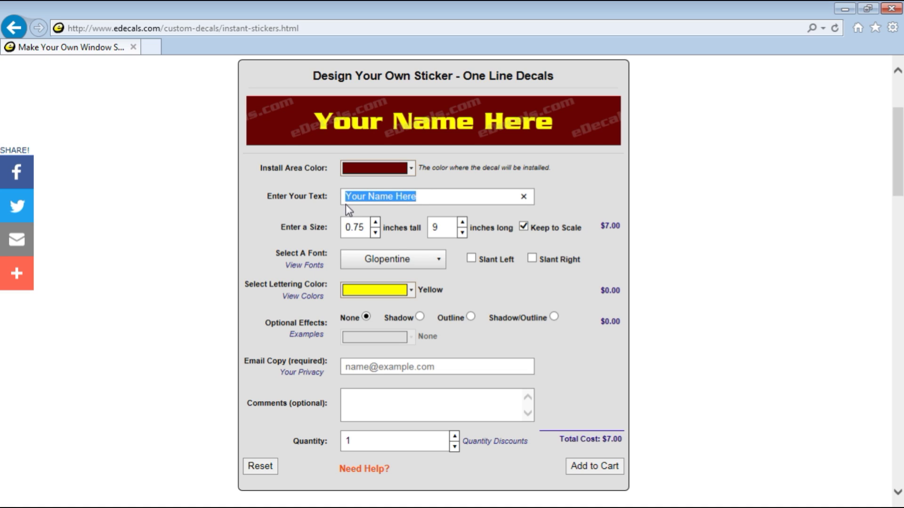
Change the wording to 'Your Custom Text!' and size it 4 inches tall by 58 inches long
text(Your )
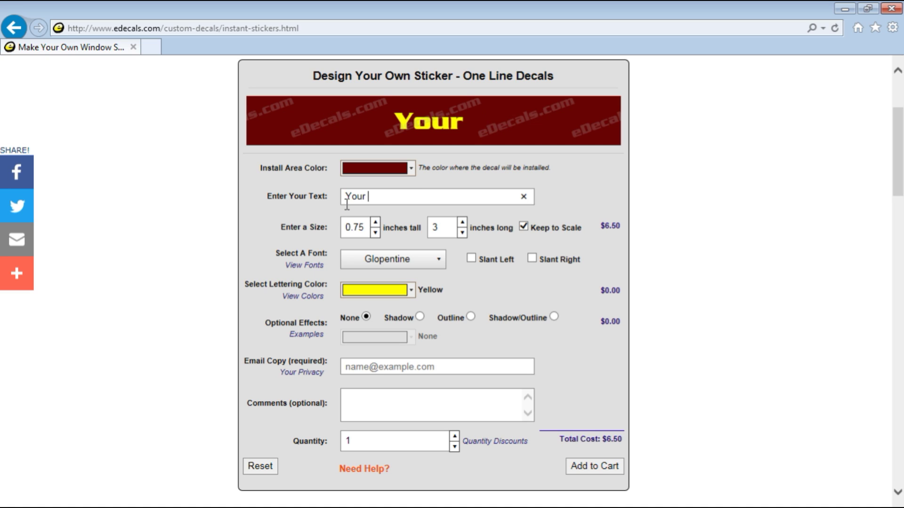
text(Custom Text!)
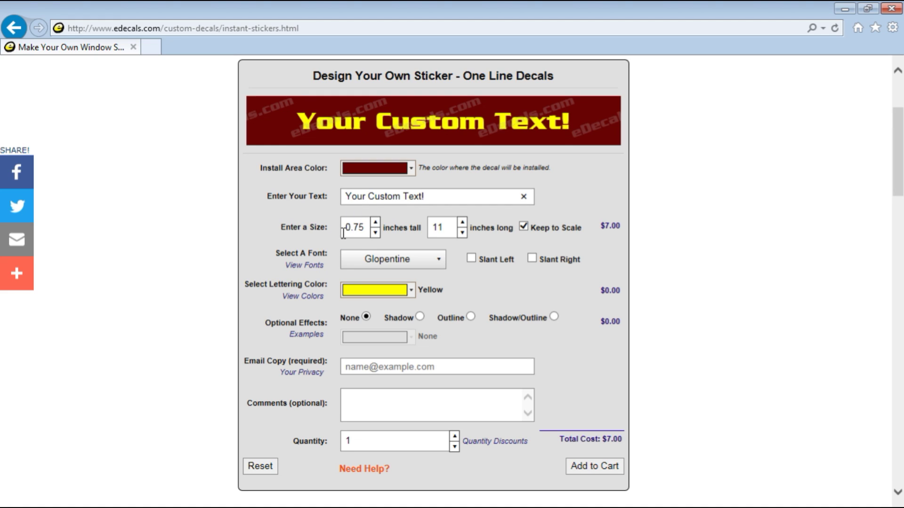
drag(345, 228, 367, 227)
text(4)
key(Tab)
text(58)
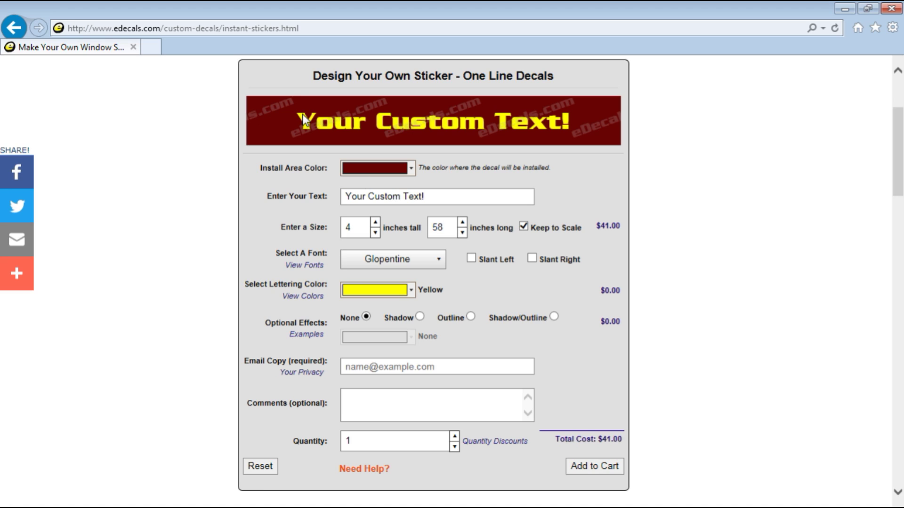
click(352, 228)
click(432, 235)
With Keep to Scale off, try lengths 40, 20 and 100, then re-enable it to restore 58
click(524, 227)
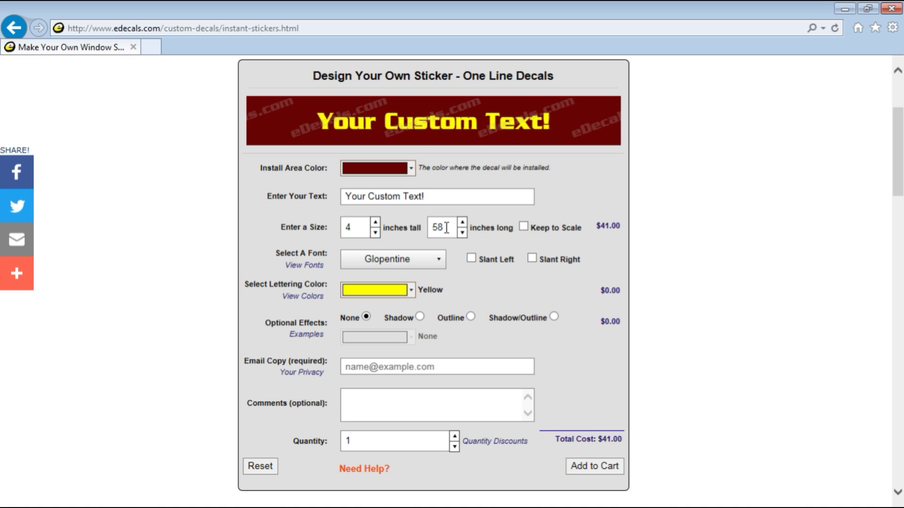
drag(446, 228, 427, 227)
text(40)
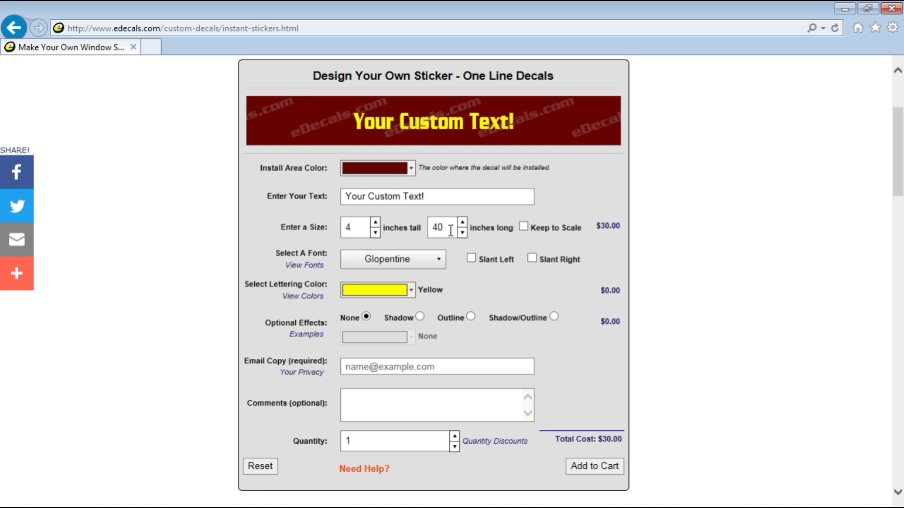
drag(450, 231, 433, 230)
text(20)
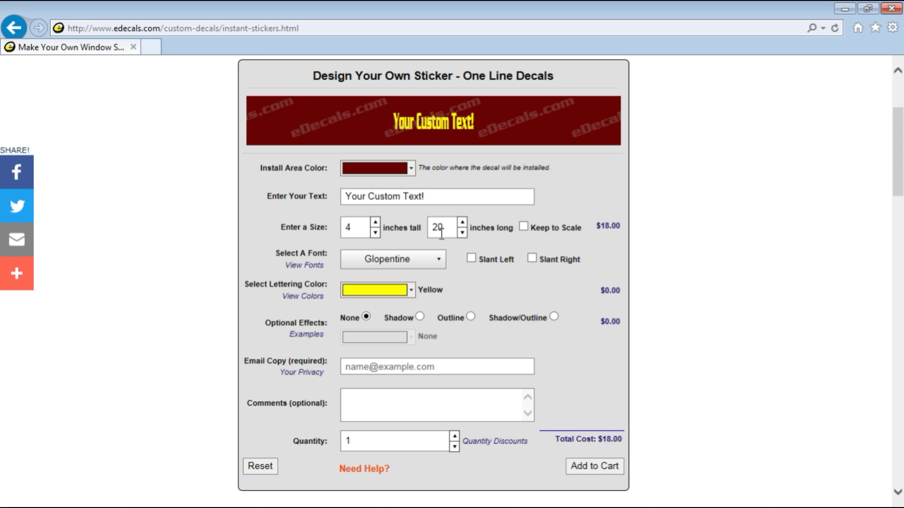
drag(448, 230, 431, 230)
text(100)
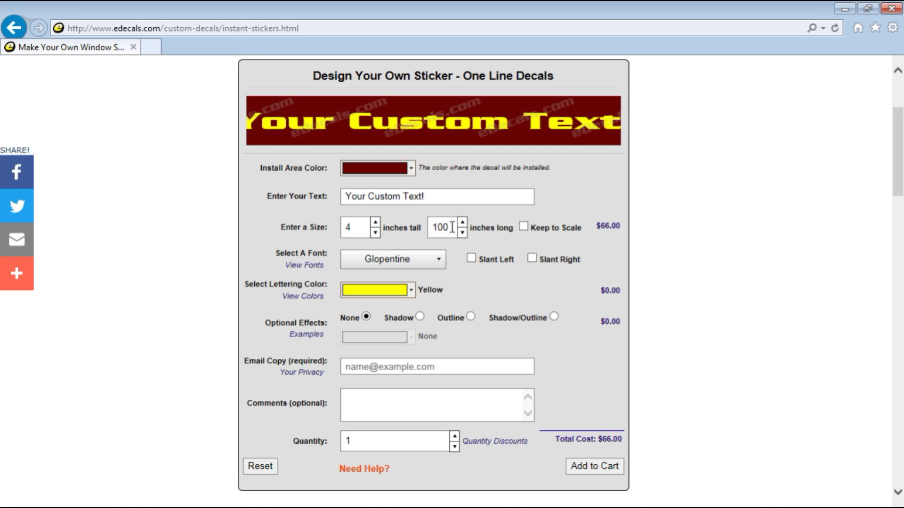
drag(452, 229, 432, 230)
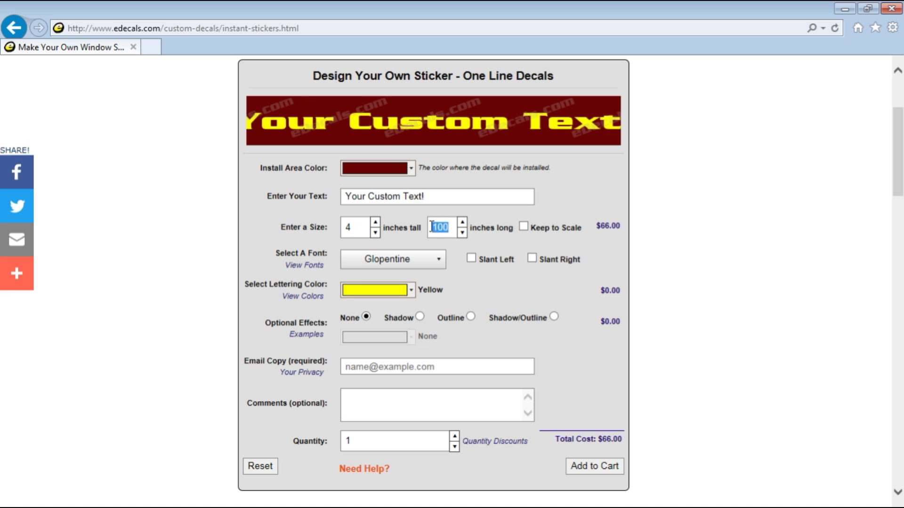
click(523, 227)
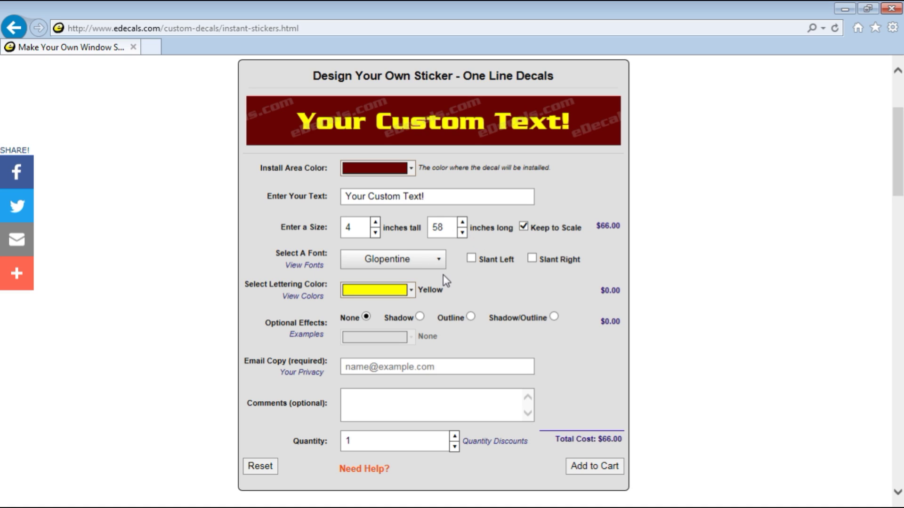
Choose Anime Ace from the Handwritten Fonts section of the font list
click(439, 260)
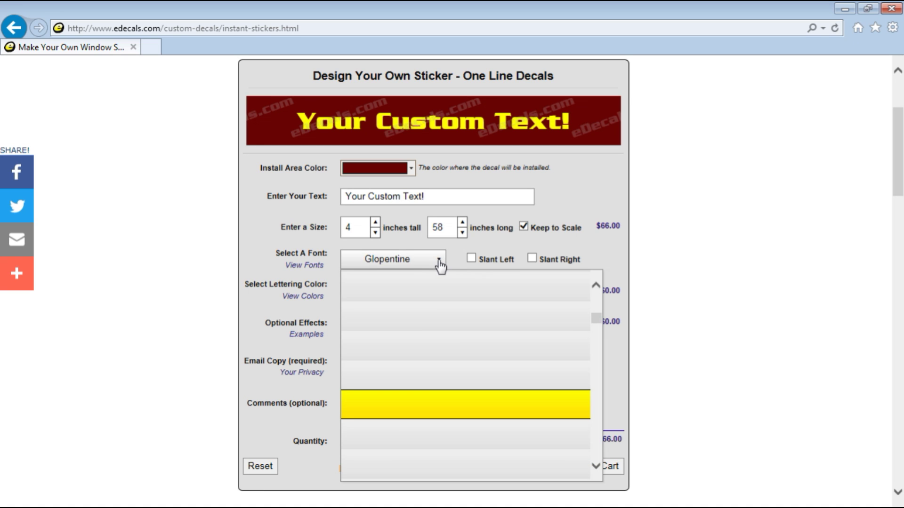
mouse_move(596, 319)
mouse_down()
mouse_move(597, 303)
mouse_move(597, 417)
mouse_up()
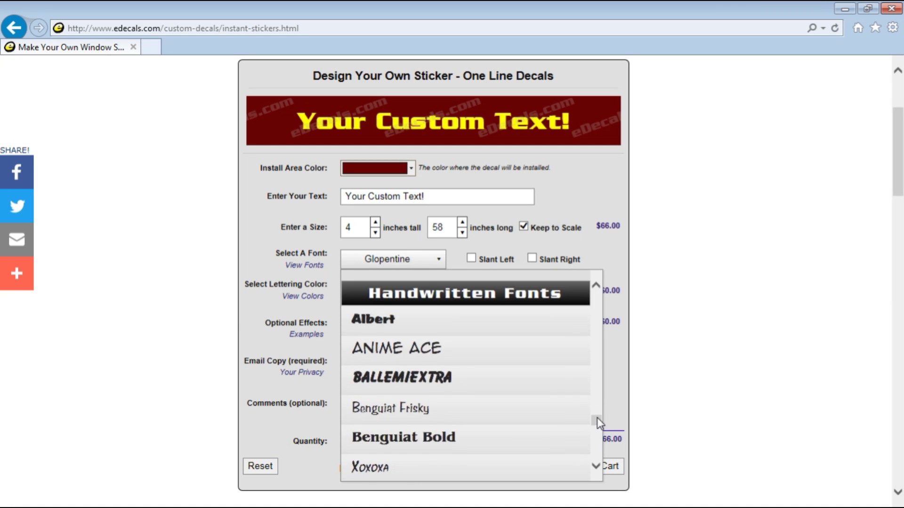
click(424, 357)
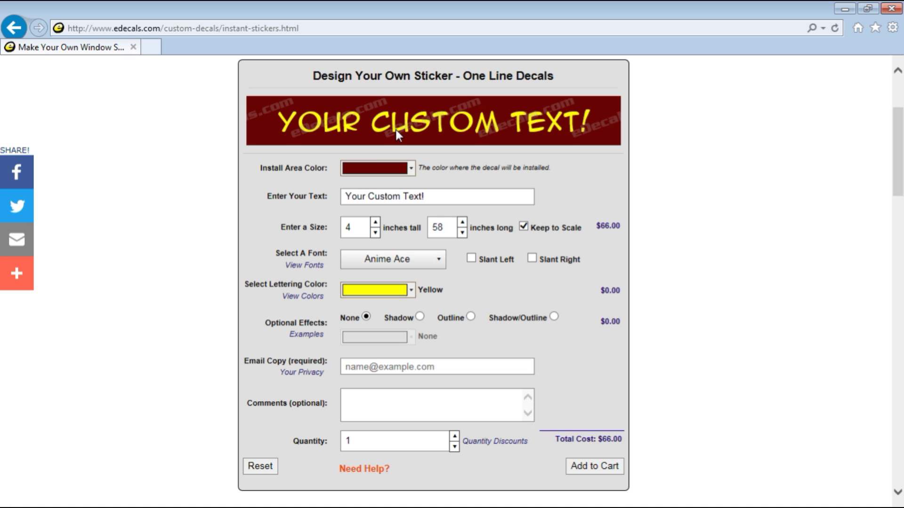
Apply the Shadow/Outline effect after trying shadow-only and outline-only, coloured Black Simulated Carbon Fiber
click(554, 316)
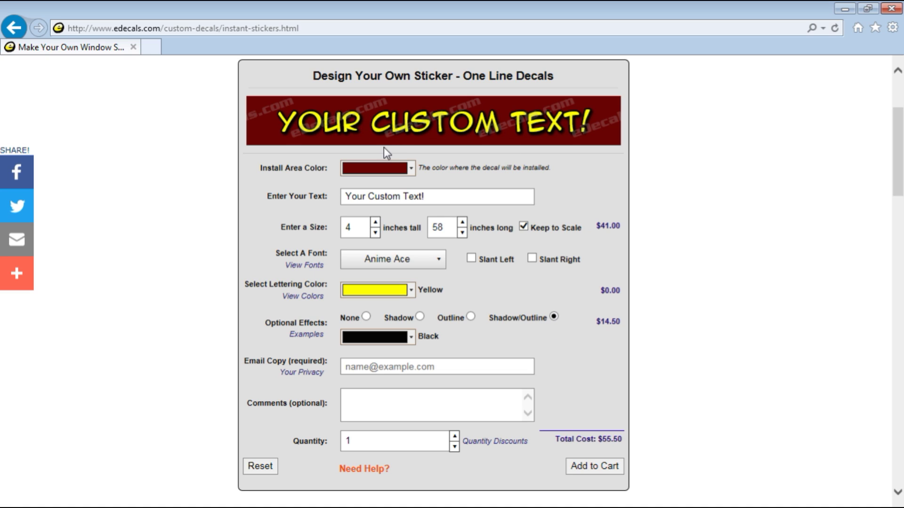
click(419, 317)
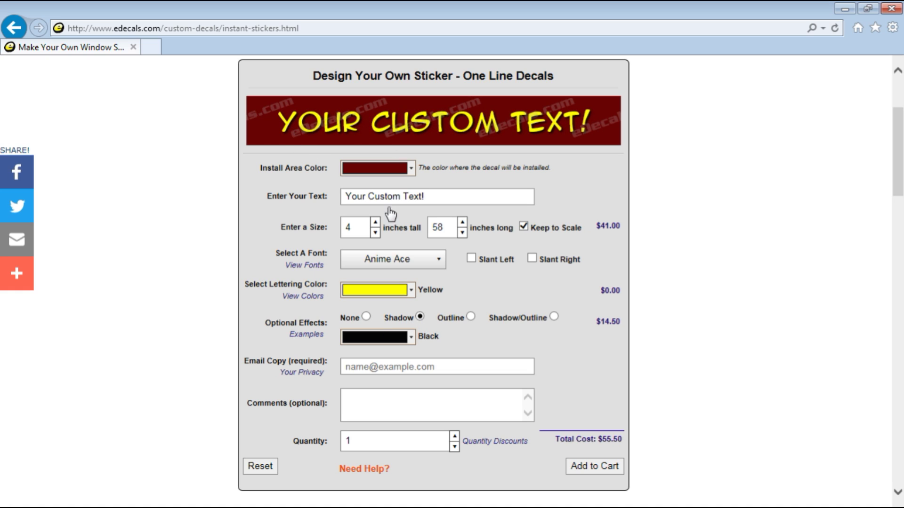
click(471, 317)
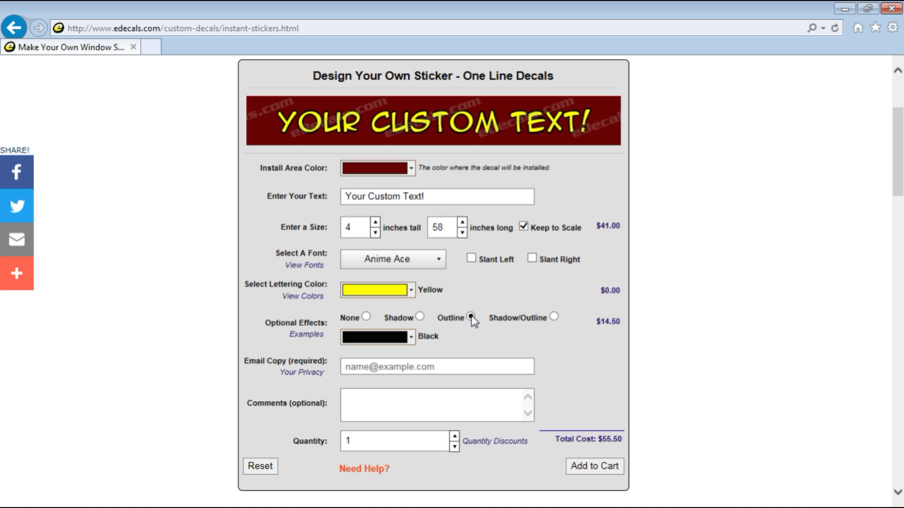
click(553, 317)
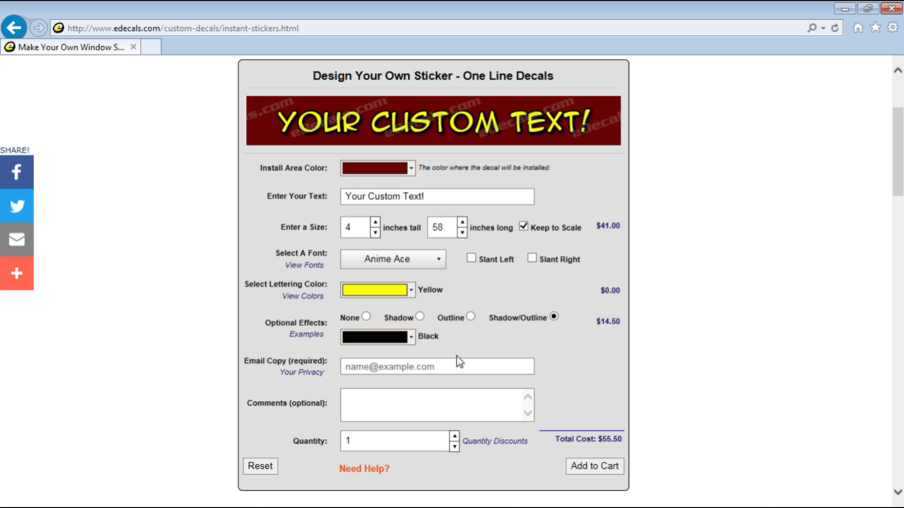
click(413, 339)
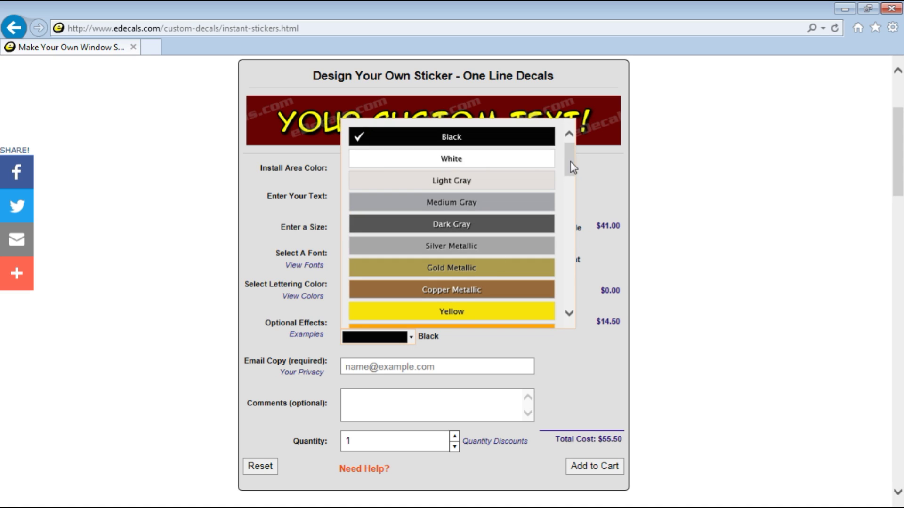
drag(570, 161, 563, 272)
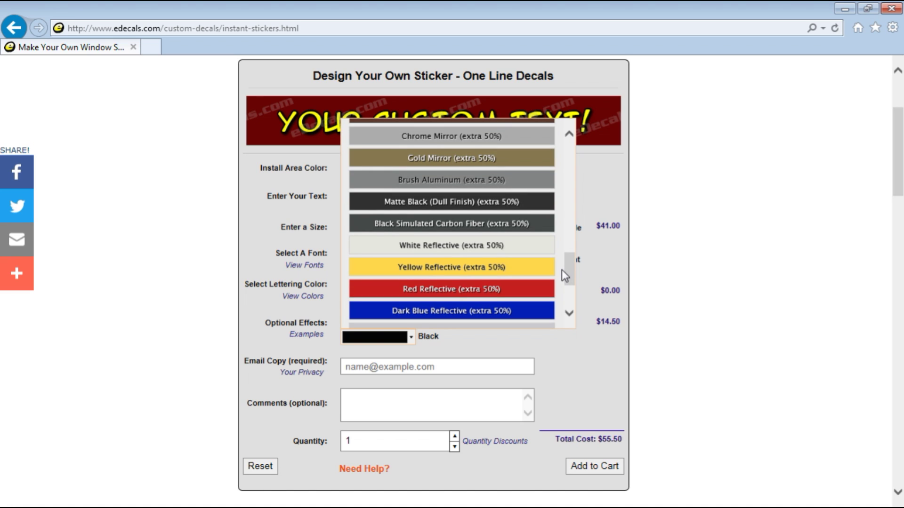
click(523, 230)
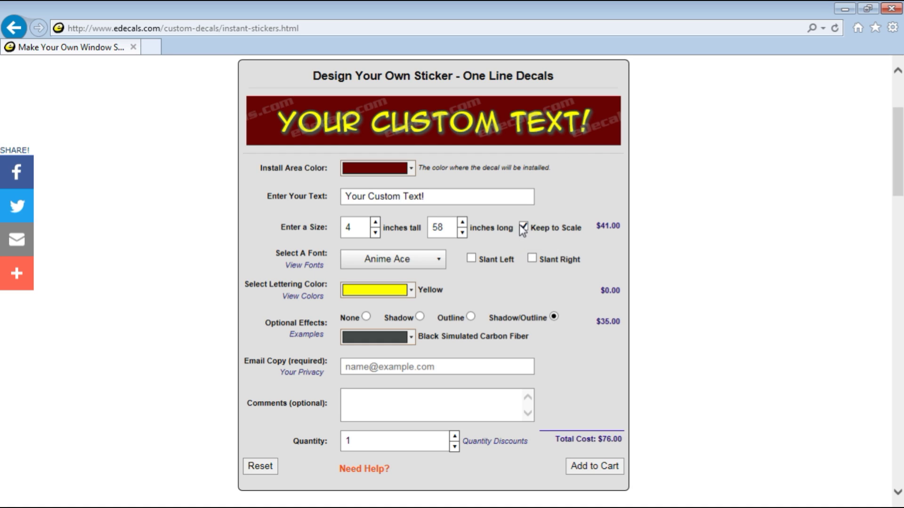
Keep the lettering Yellow and change the shadow/outline colour to plain Black
click(412, 291)
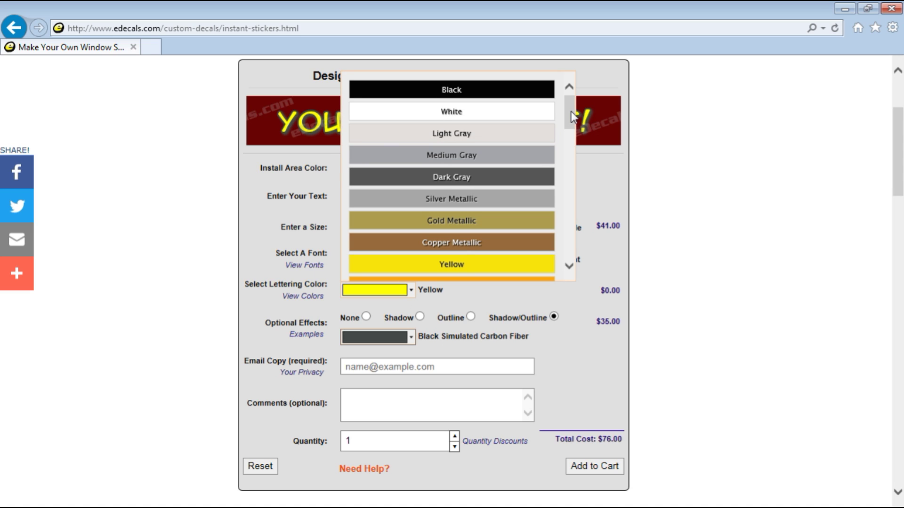
drag(571, 117, 564, 137)
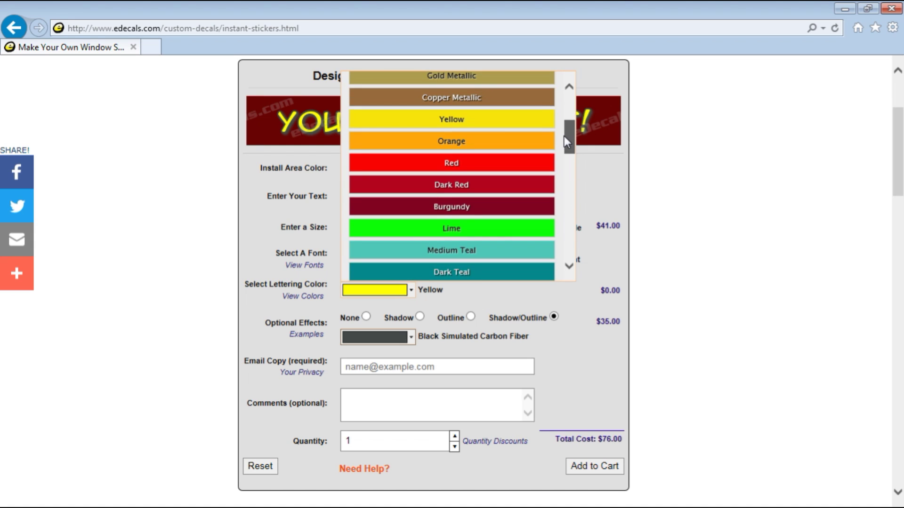
click(502, 120)
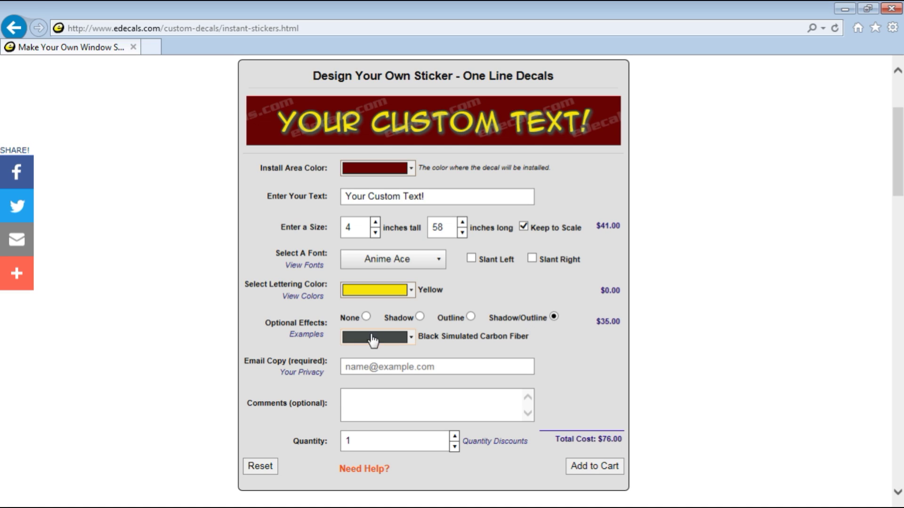
click(409, 338)
scroll(507, 204, down, 2)
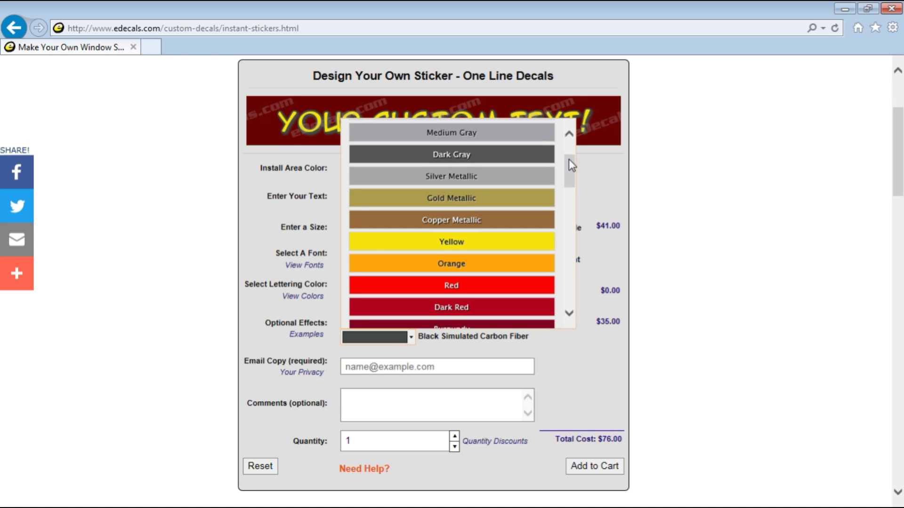
drag(569, 160, 569, 152)
click(503, 141)
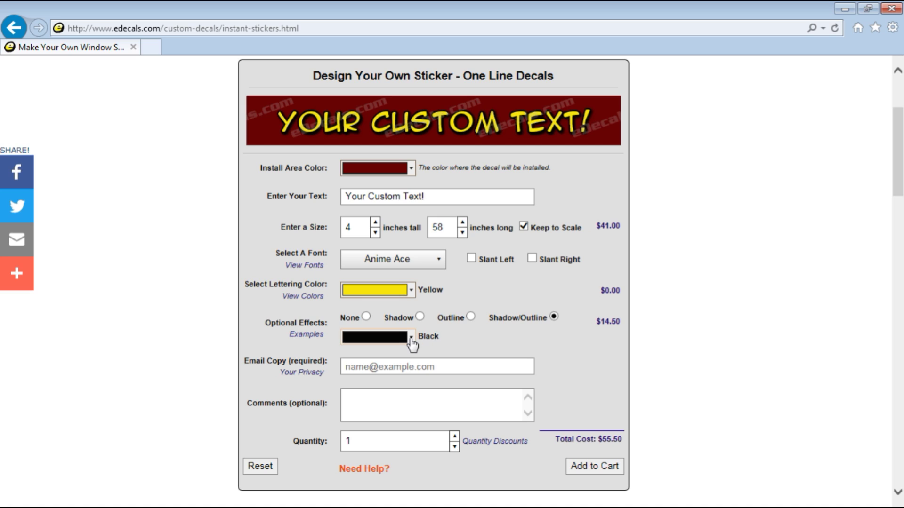
Enter an email address for the design copy, leave comments blank, quantity 1, and add to cart
click(402, 367)
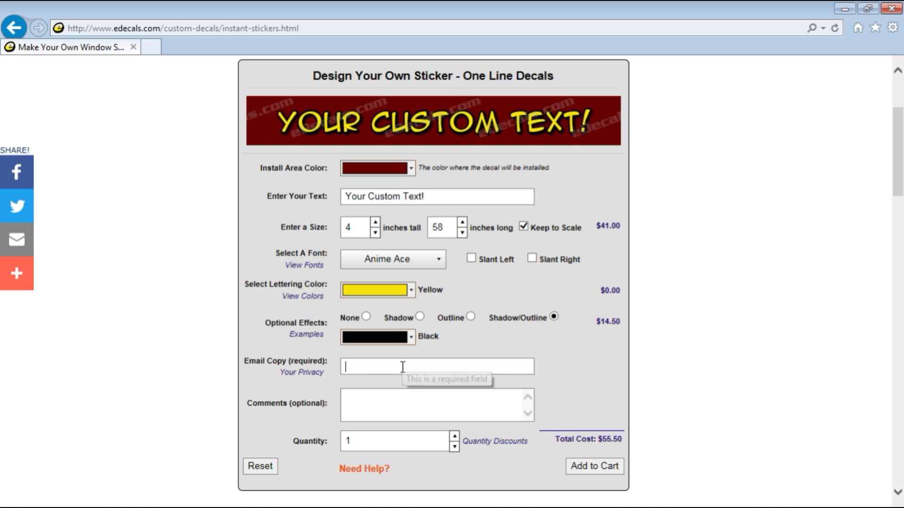
text(yourema)
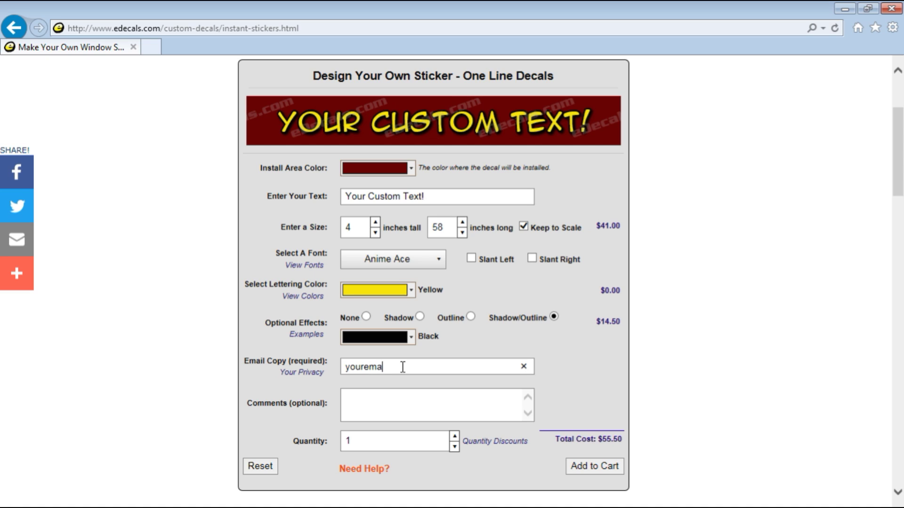
text(il@gmail.com)
click(370, 401)
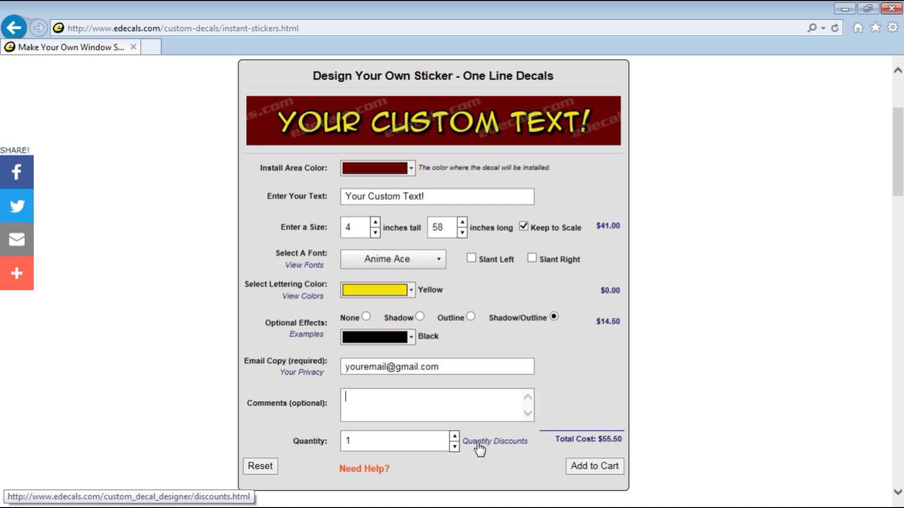
click(345, 440)
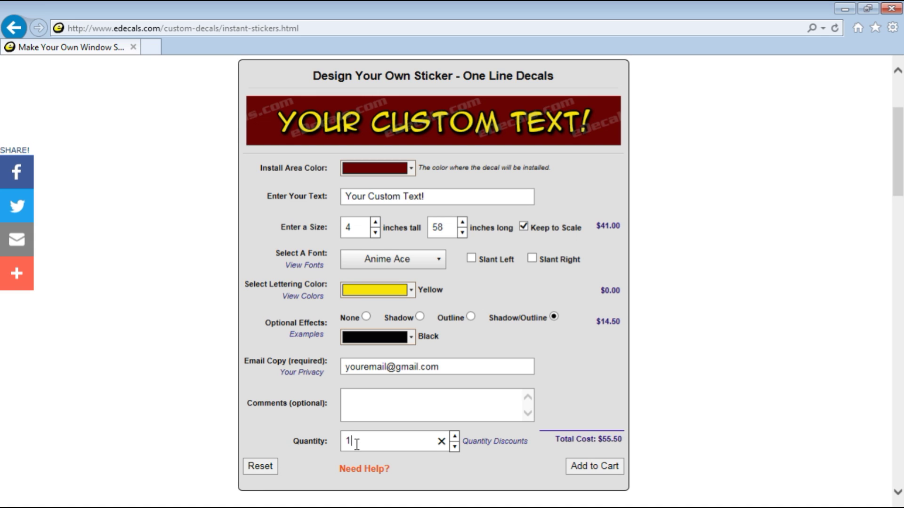
click(595, 467)
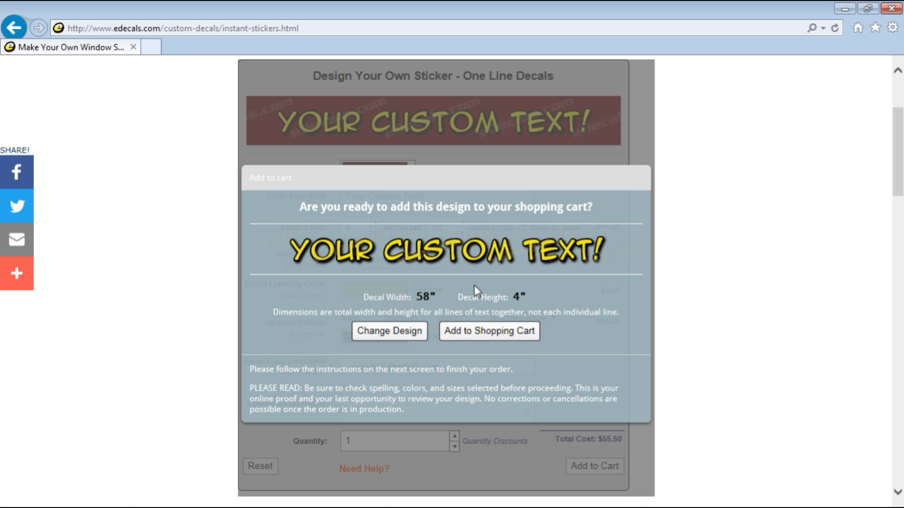
Confirm Add to Shopping Cart so the decal appears in the Shopping Basket
click(487, 332)
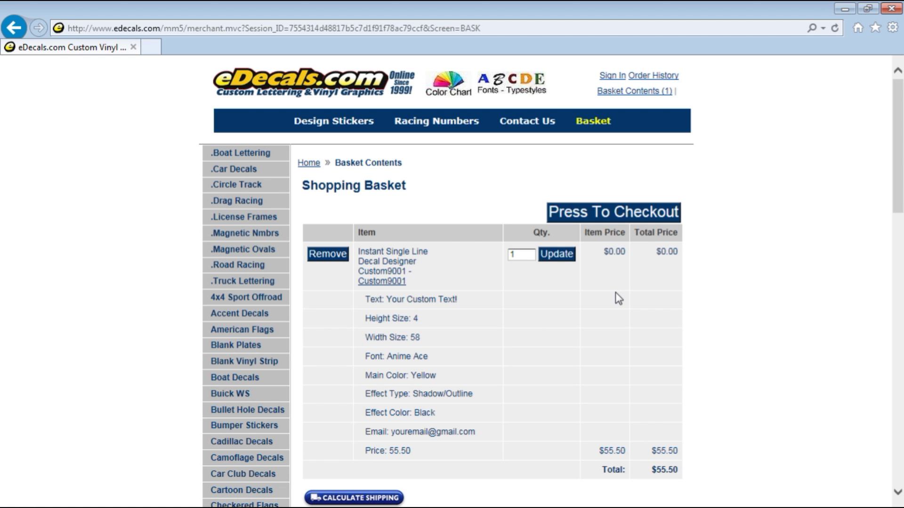
Start Express Checkout without an account and review the Order Details
click(640, 217)
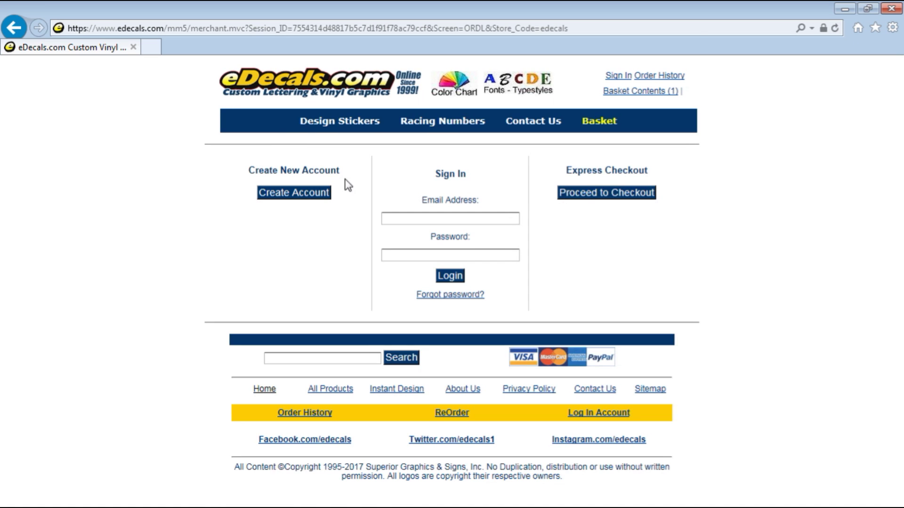
click(601, 194)
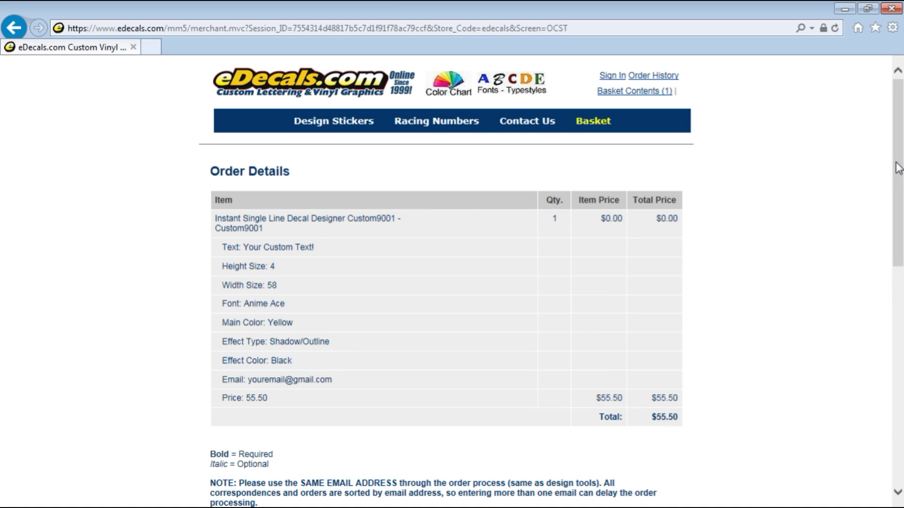
drag(898, 169, 713, 206)
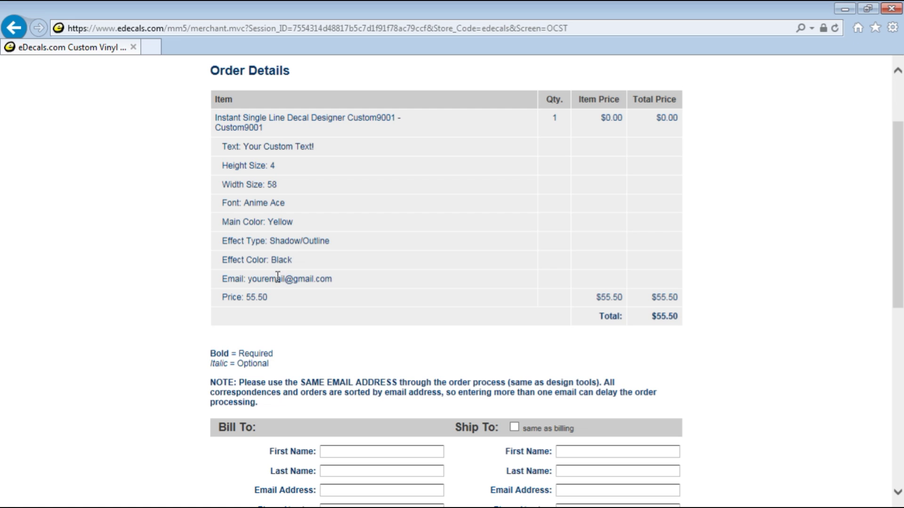
drag(898, 231, 884, 250)
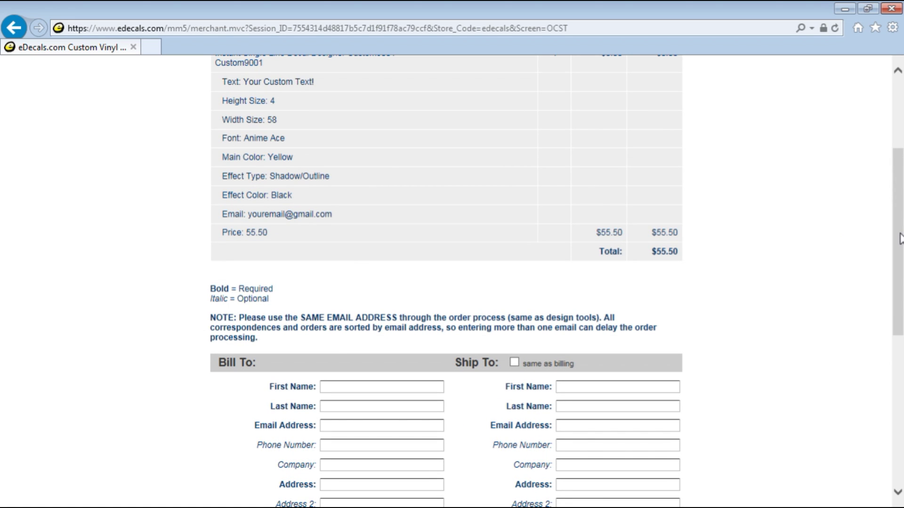
Scroll through the Bill To billing form on the checkout page
drag(901, 238, 902, 349)
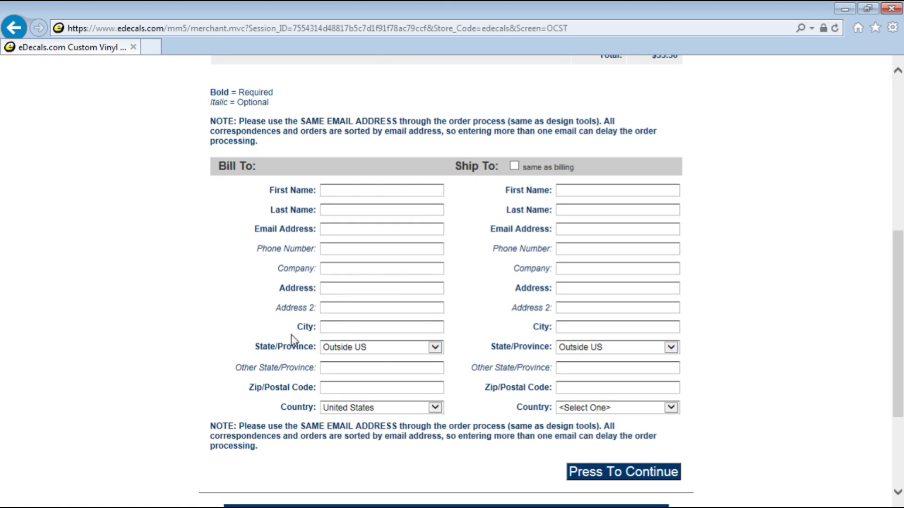
drag(897, 261, 897, 267)
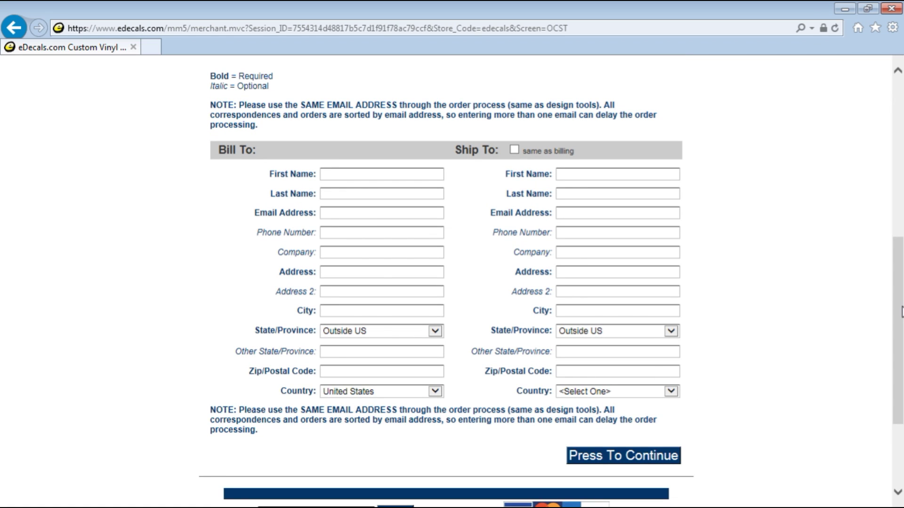
drag(900, 278, 898, 137)
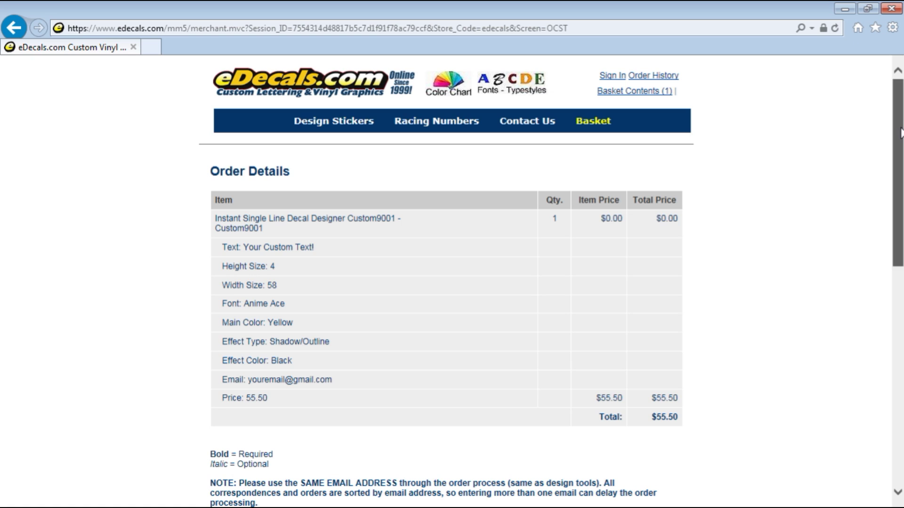
drag(900, 133, 901, 155)
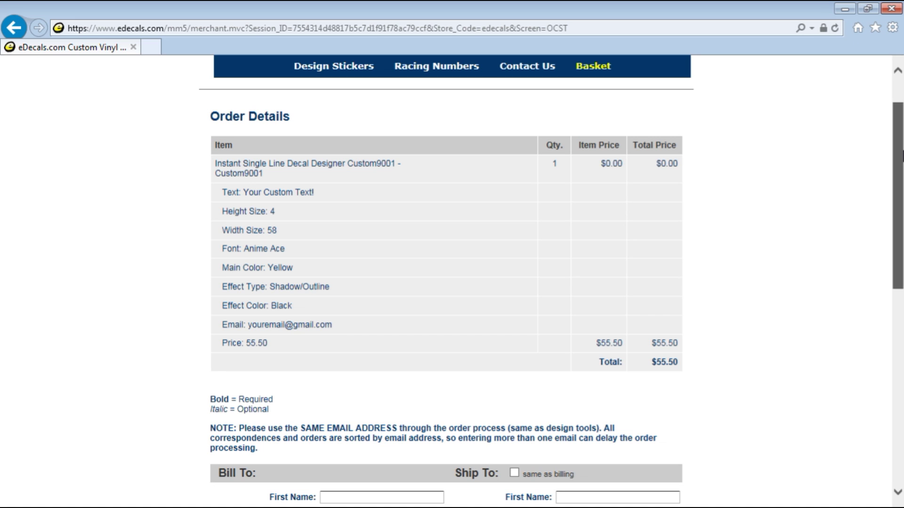
drag(902, 156, 902, 182)
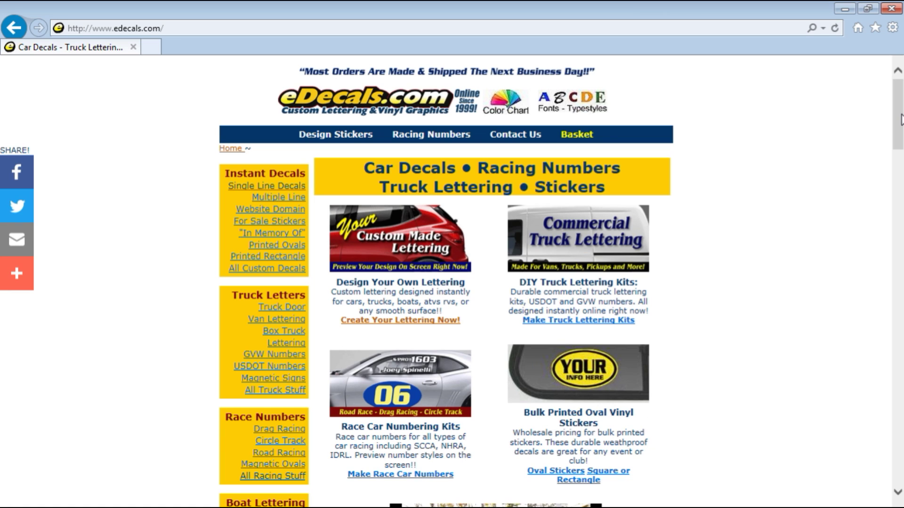
drag(901, 119, 901, 161)
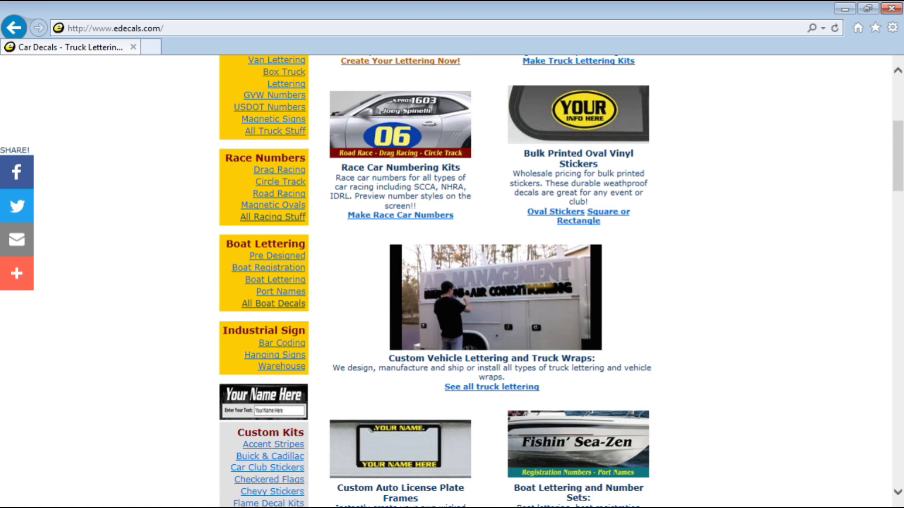